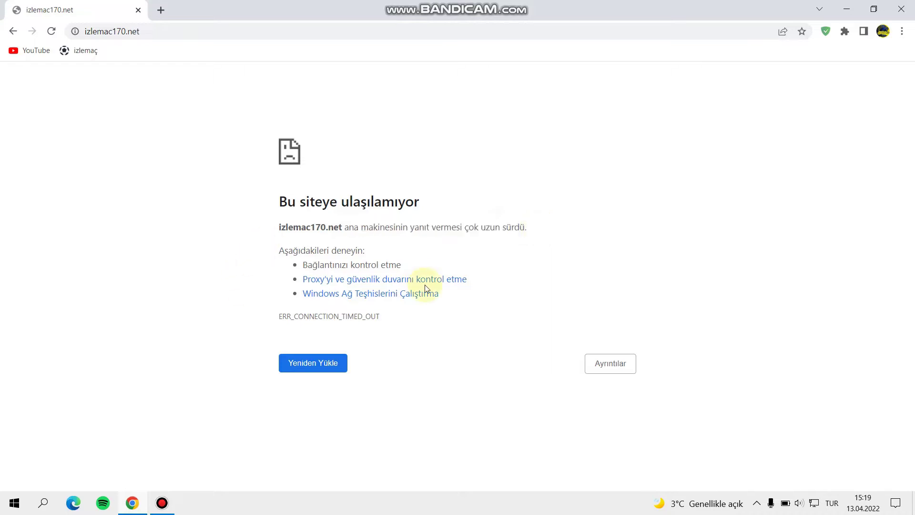
Minimize the browser, find Denetim Masası through Windows search and open its Ağ ve Paylaşım Merkezi page
left_click(842, 14)
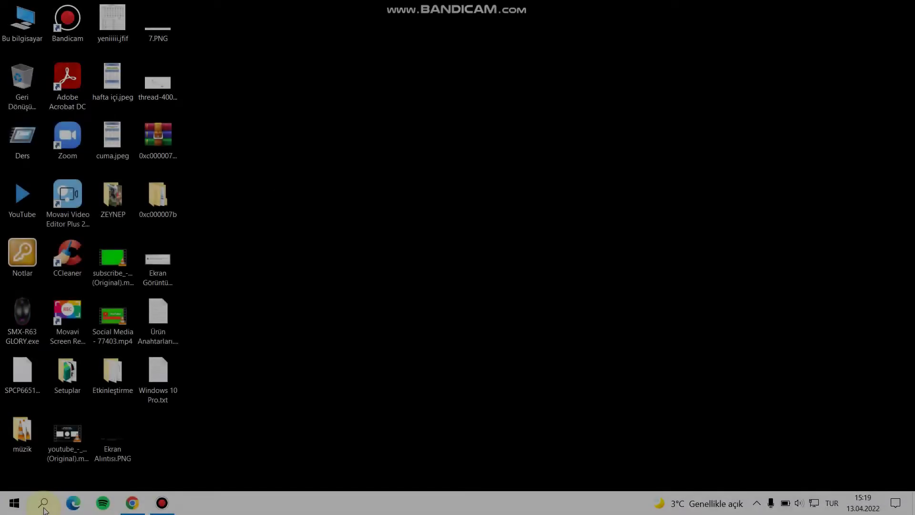
left_click(43, 504)
type("denetim")
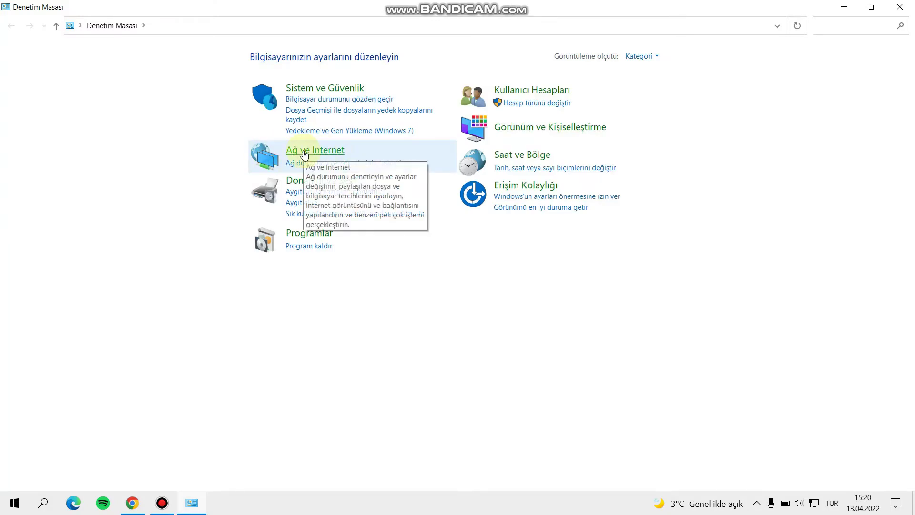
left_click(304, 155)
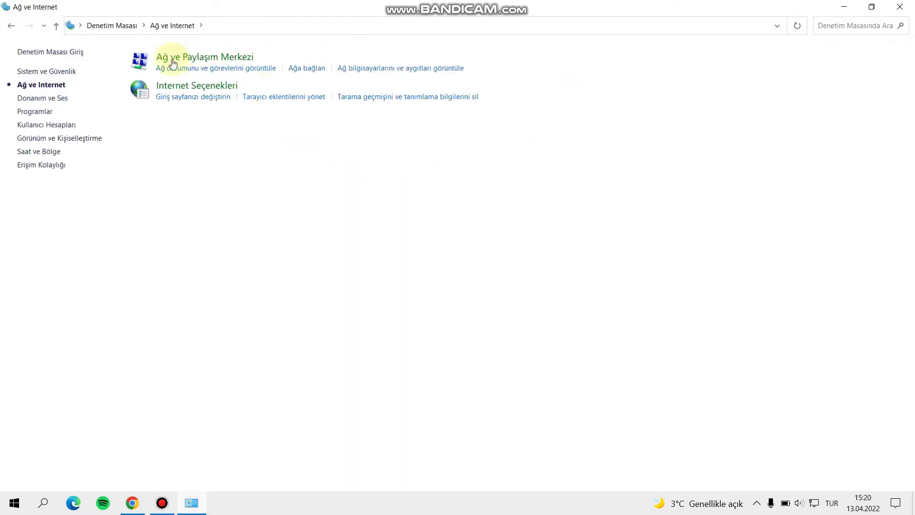
left_click(213, 61)
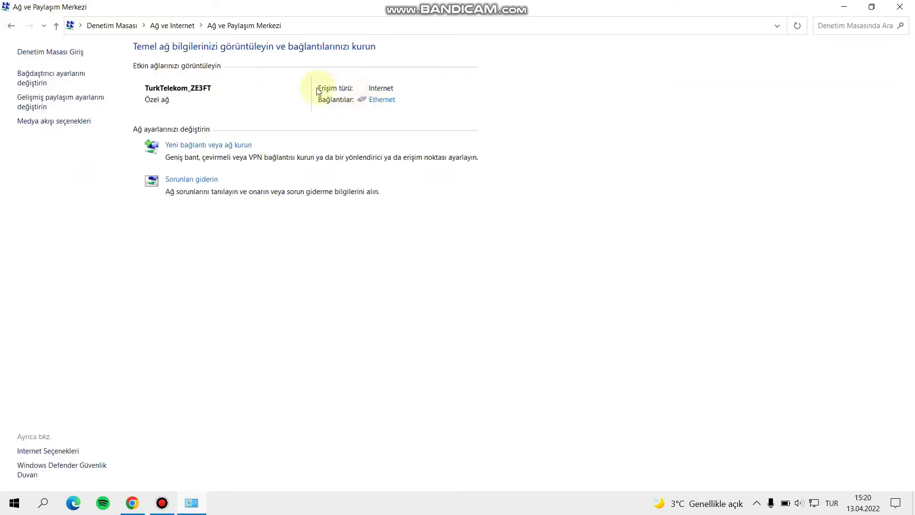
Open the Internet Protokolü Sürüm 4 (TCP/IPv4) properties of the active Ethernet connection
left_click(375, 101)
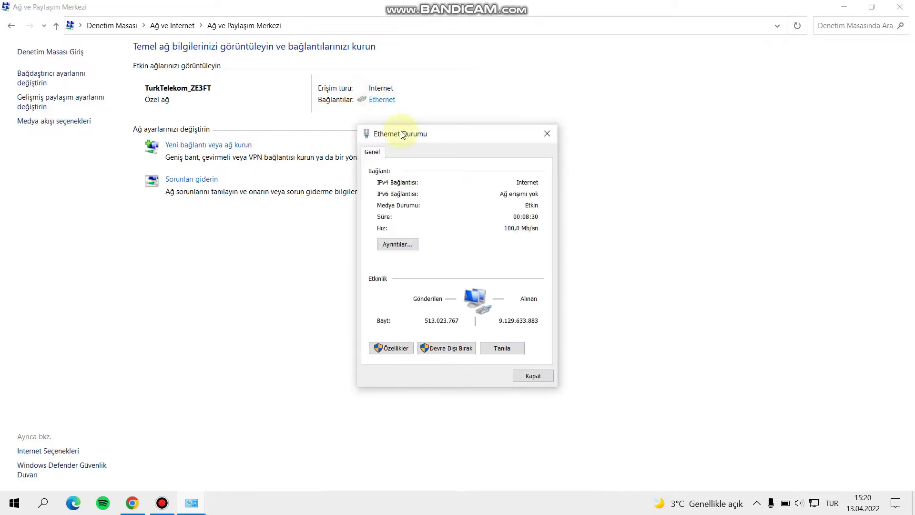
left_click_drag(453, 135, 595, 68)
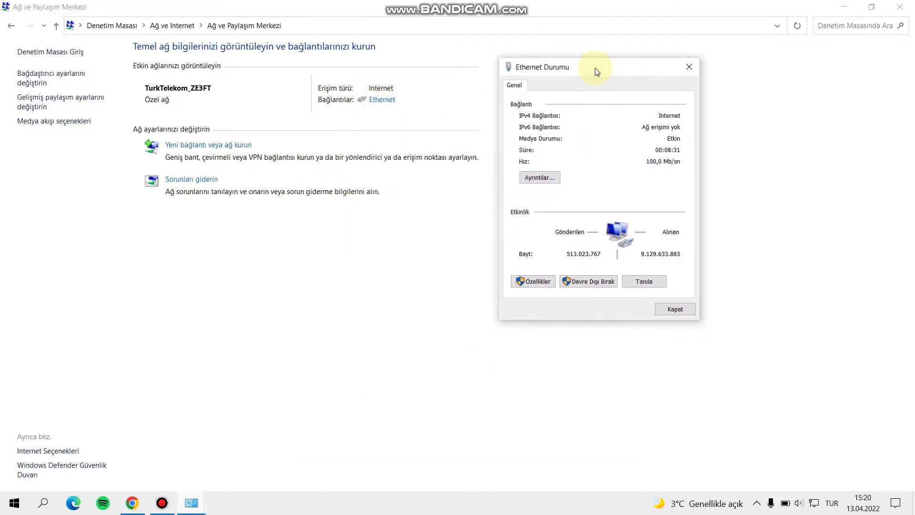
left_click(527, 280)
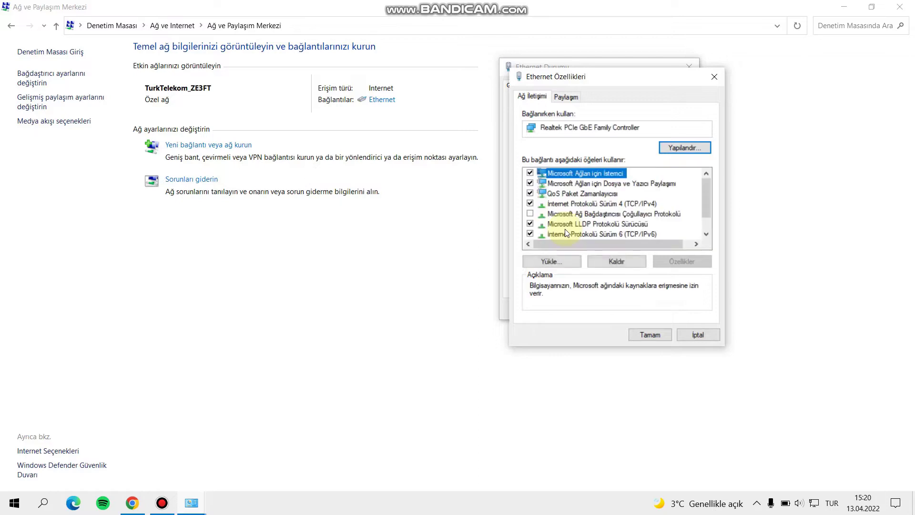
left_click(643, 205)
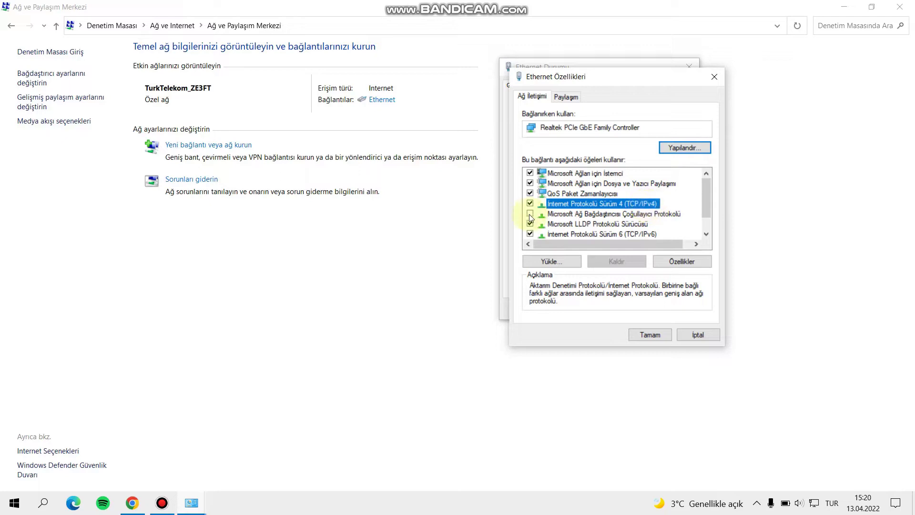
double_click(607, 205)
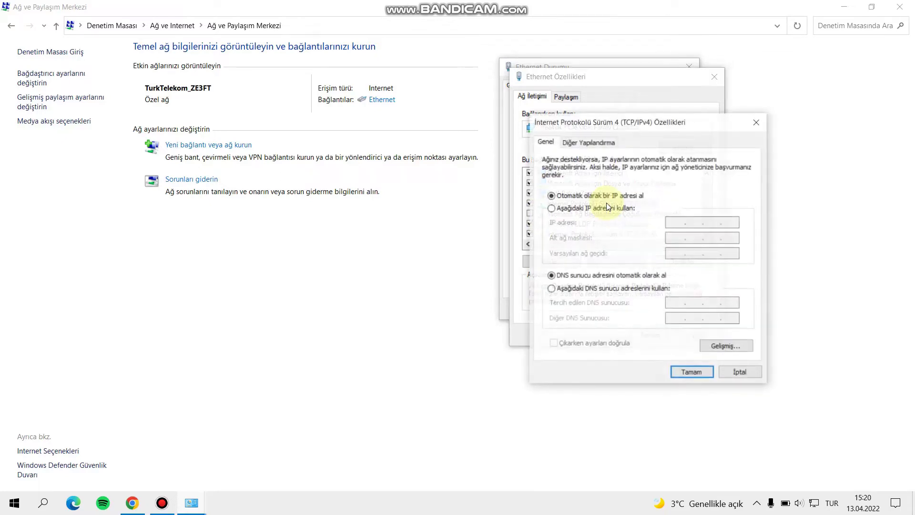
left_click_drag(625, 123, 634, 76)
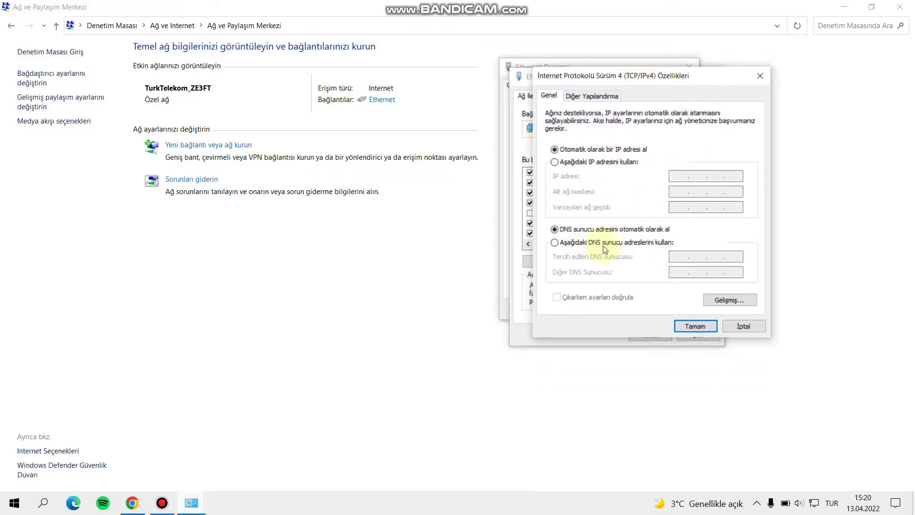
Set the preferred DNS server to 1.1.1.1 and the alternate to 1.0.0.1 with validation on exit, then save and close the network windows
left_click(636, 243)
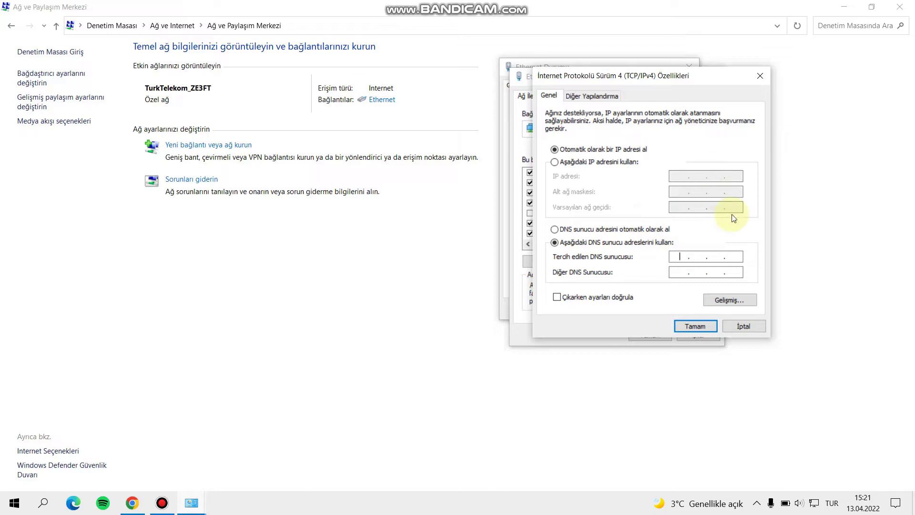
type("1.")
left_click(595, 297)
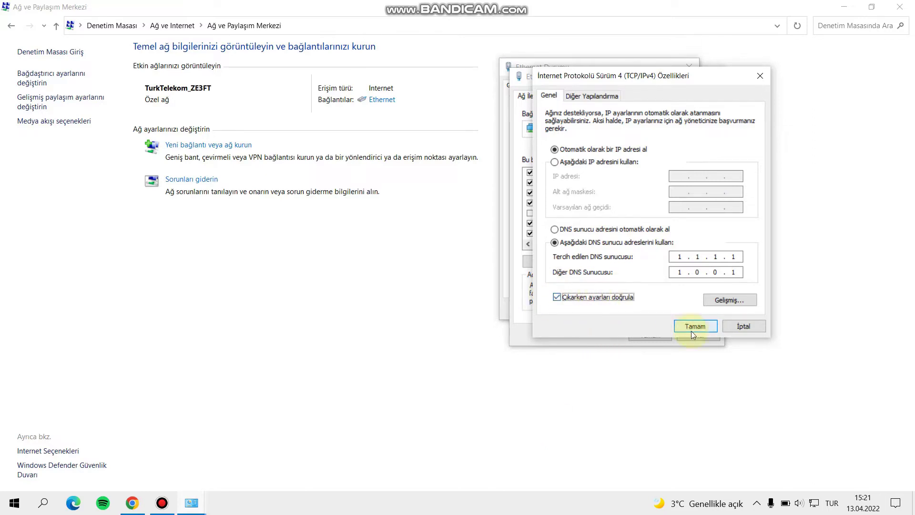
left_click(693, 331)
left_click(651, 333)
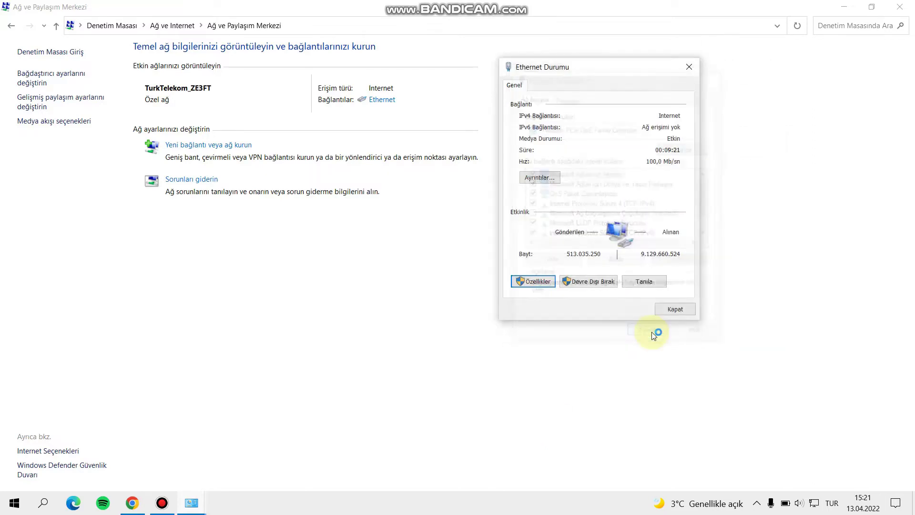
left_click(677, 309)
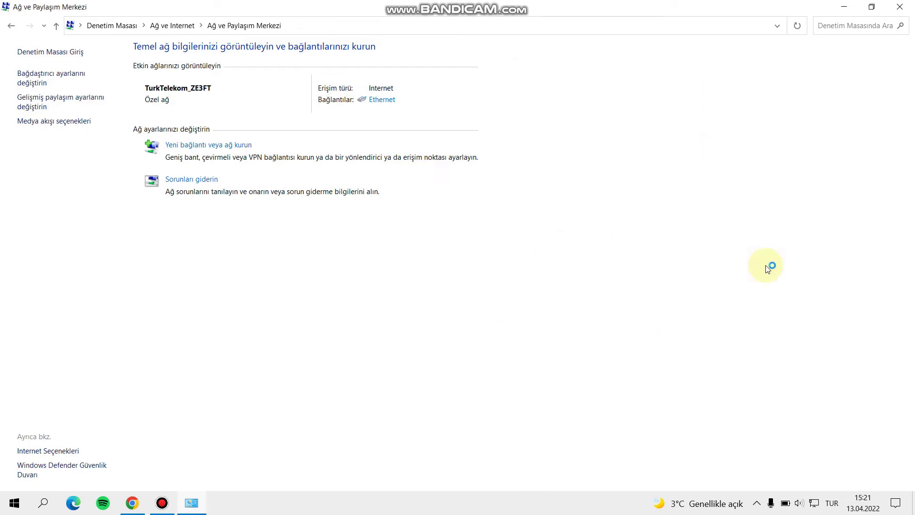
left_click(900, 6)
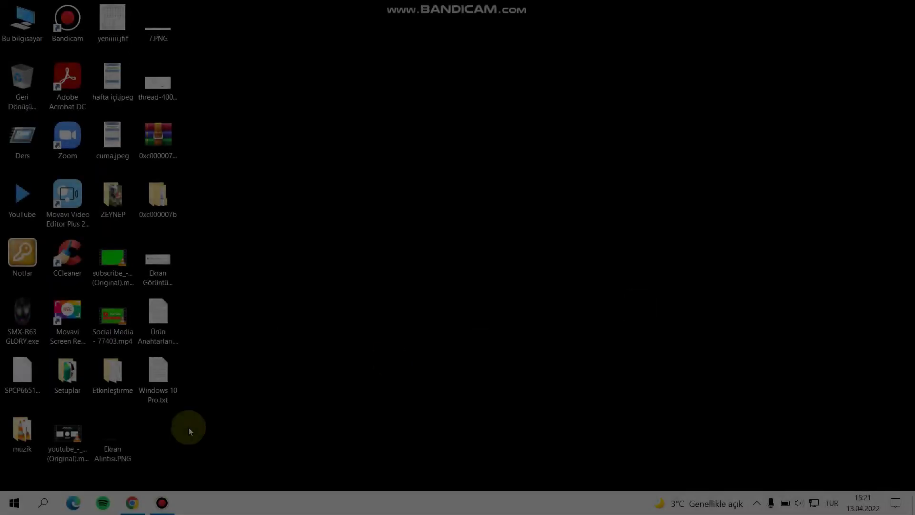
Switch to Chrome and open the Tarama verilerini temizle dialog from the browsing history page in a new tab
left_click(131, 501)
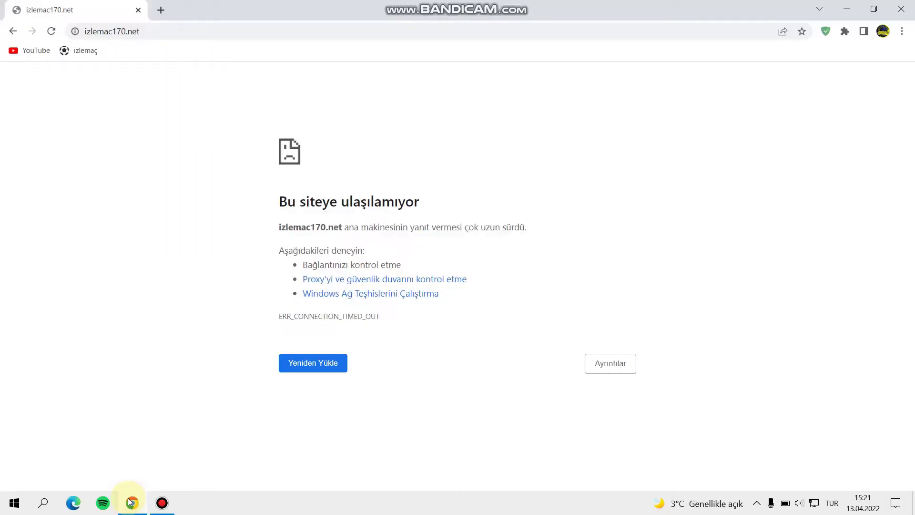
left_click(168, 8)
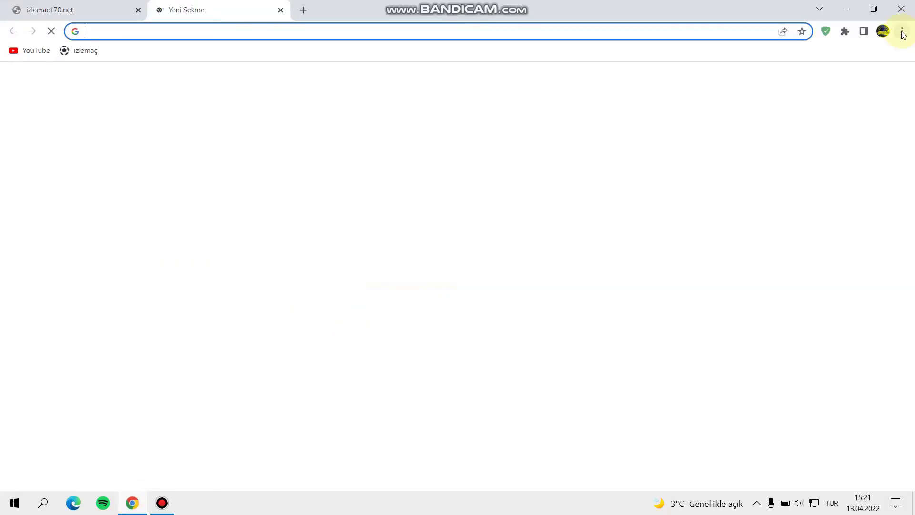
left_click(903, 32)
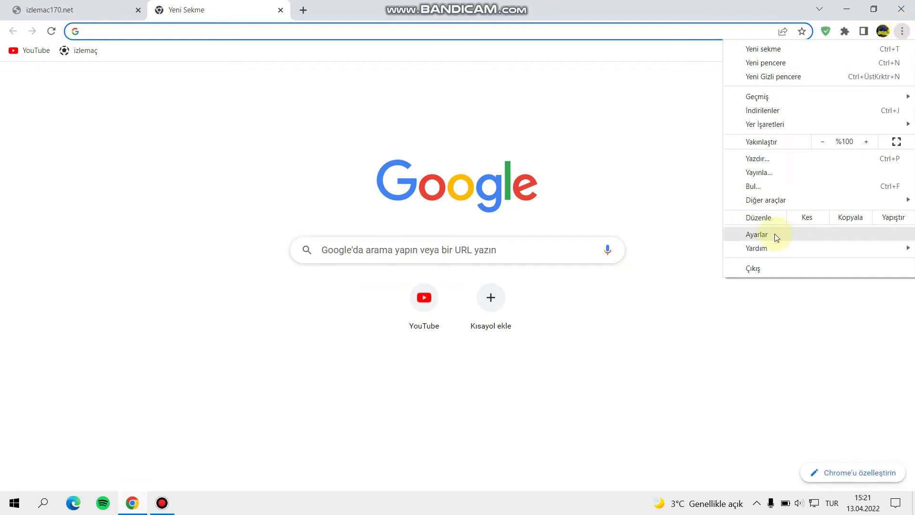
mouse_move(757, 101)
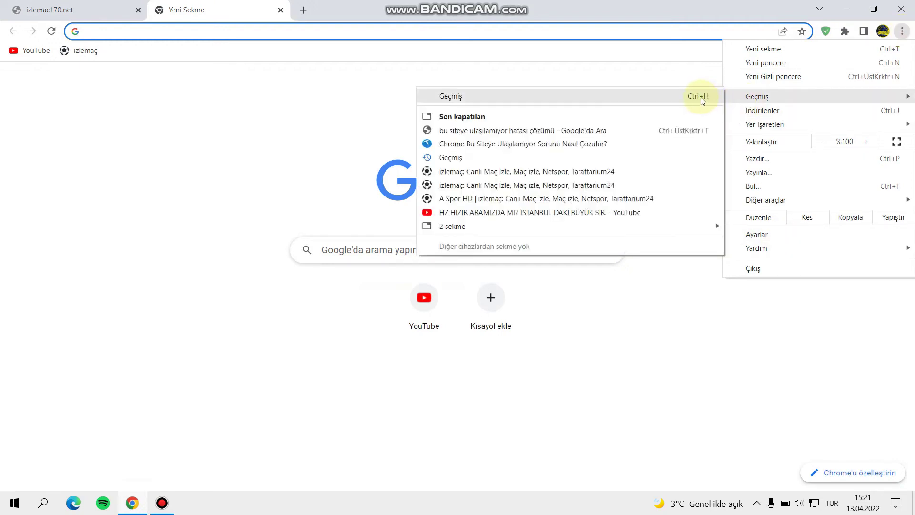
left_click(703, 101)
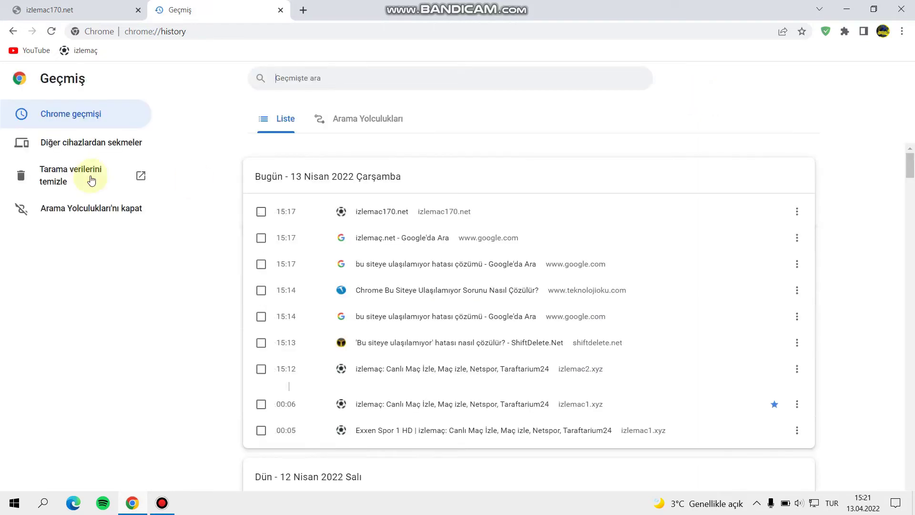
left_click(122, 179)
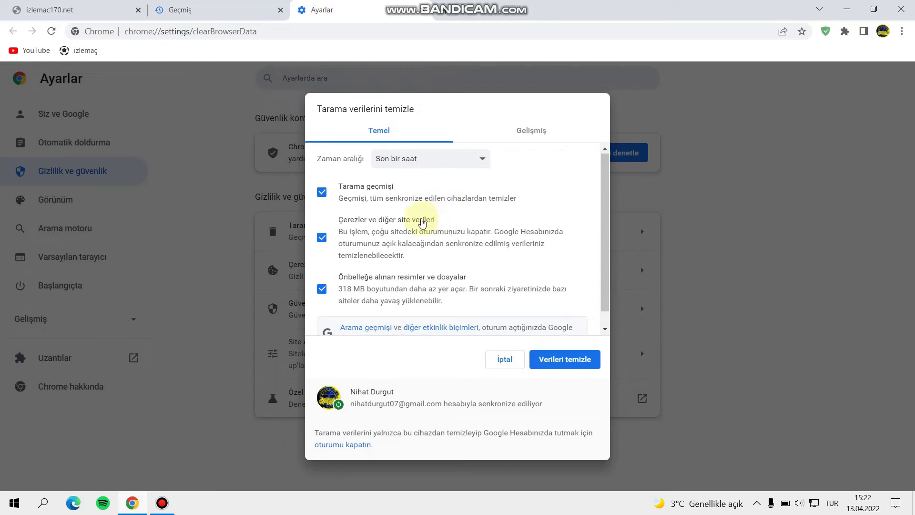
Exclude cookies and other site data from the clearing and set the time range to Tüm zamanlar
scroll(410, 222, "down", 1)
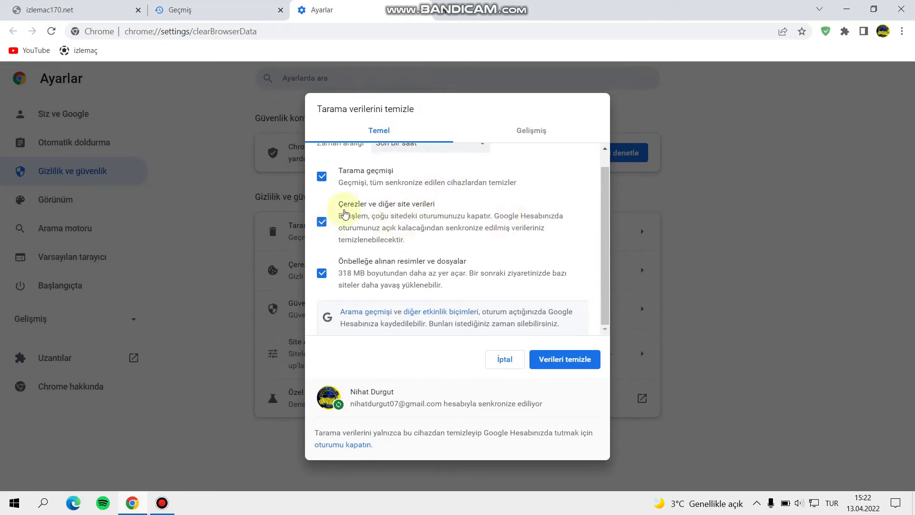
left_click(426, 213)
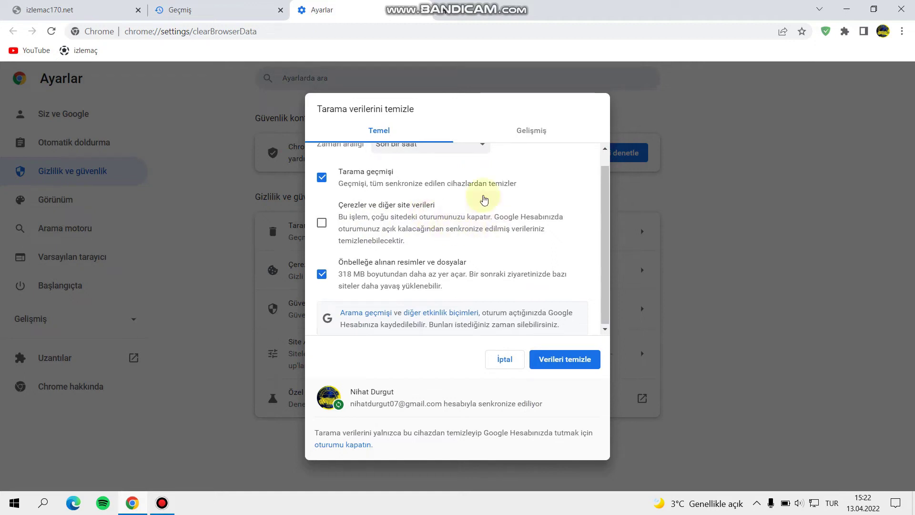
scroll(538, 162, "up", 1)
left_click(470, 155)
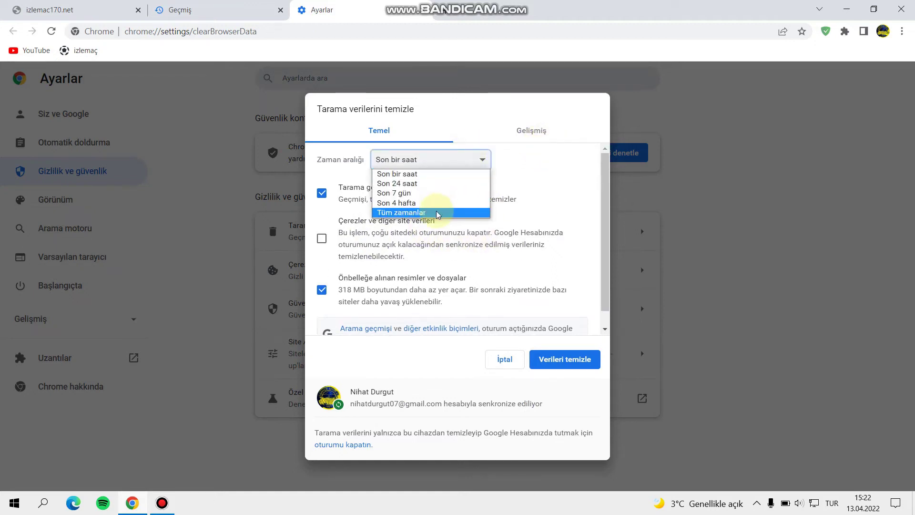
left_click(439, 211)
Review the Gelişmiş clearing options, then clear the browsing data using the Temel selection
left_click(533, 130)
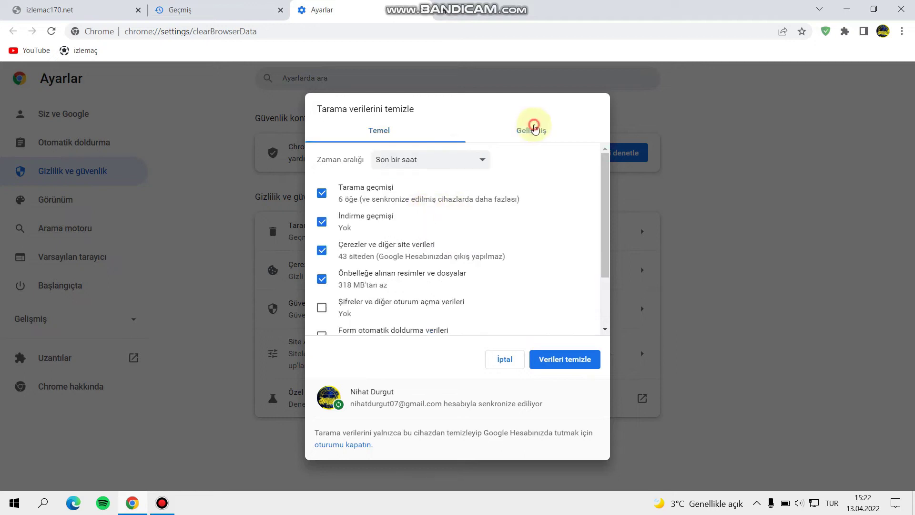
scroll(452, 221, "down", 2)
scroll(451, 221, "up", 3)
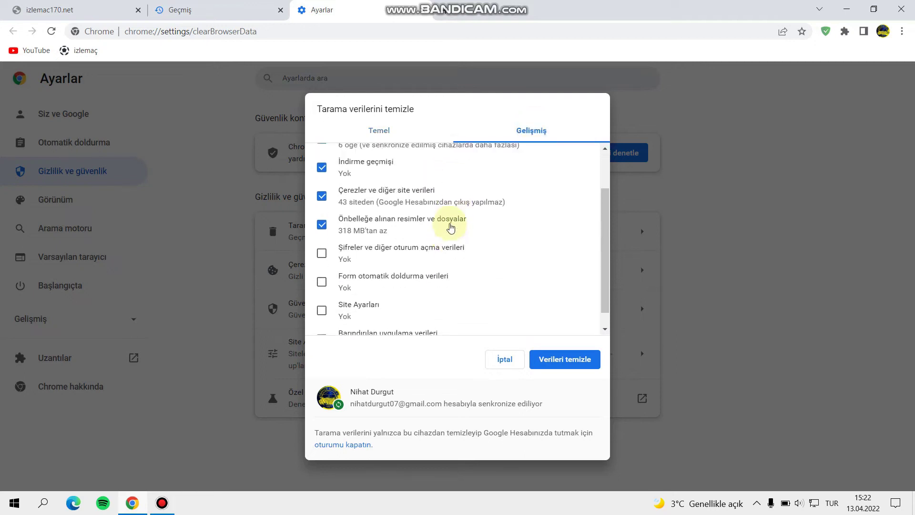
scroll(448, 228, "down", 2)
scroll(448, 227, "up", 2)
left_click(410, 134)
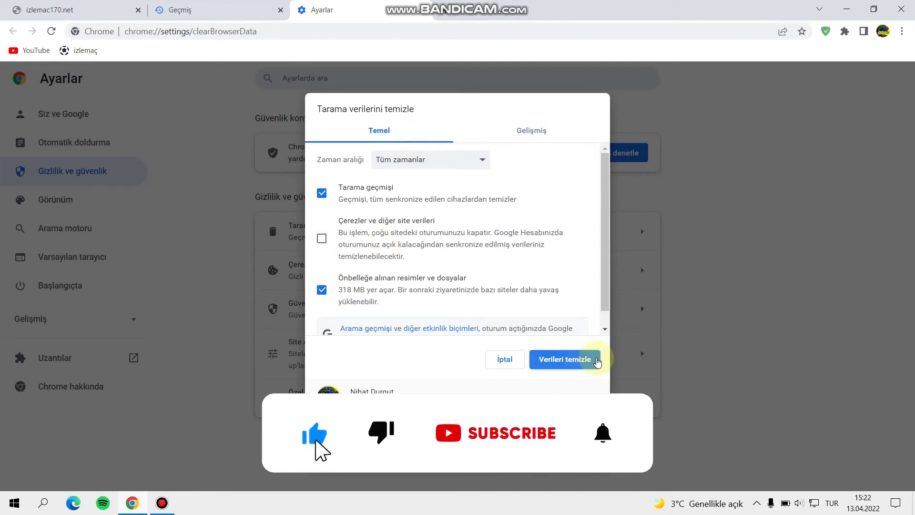
left_click(596, 361)
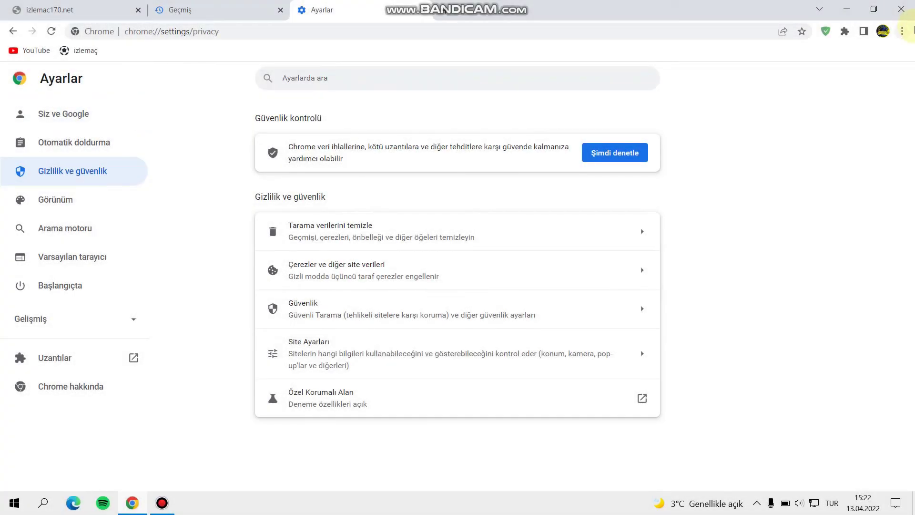
Reset Chrome's settings to their original defaults from the Sıfırla ve temizle section of the advanced settings
left_click(902, 31)
left_click(756, 238)
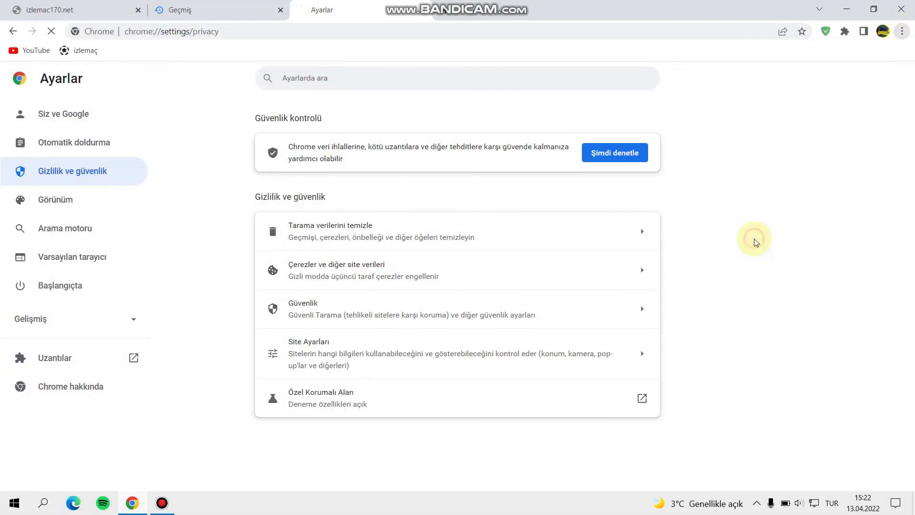
left_click(119, 322)
scroll(91, 324, "down", 2)
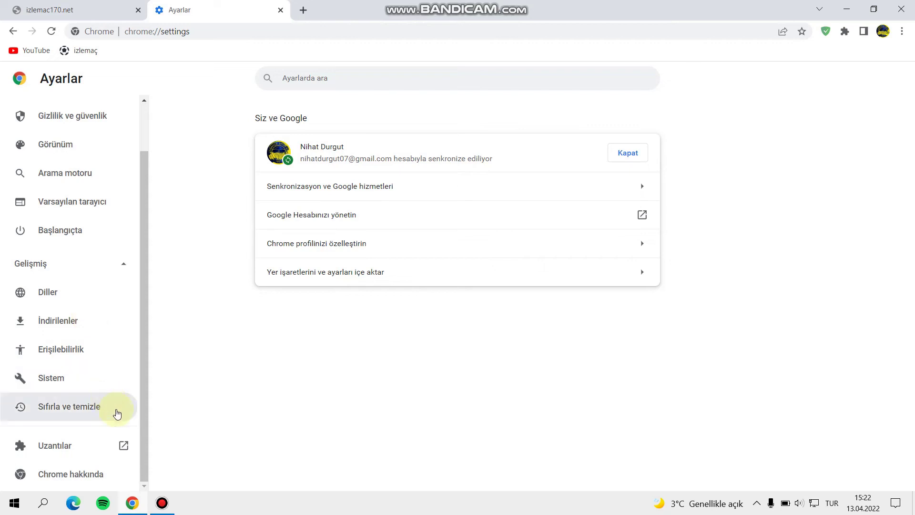
left_click(115, 407)
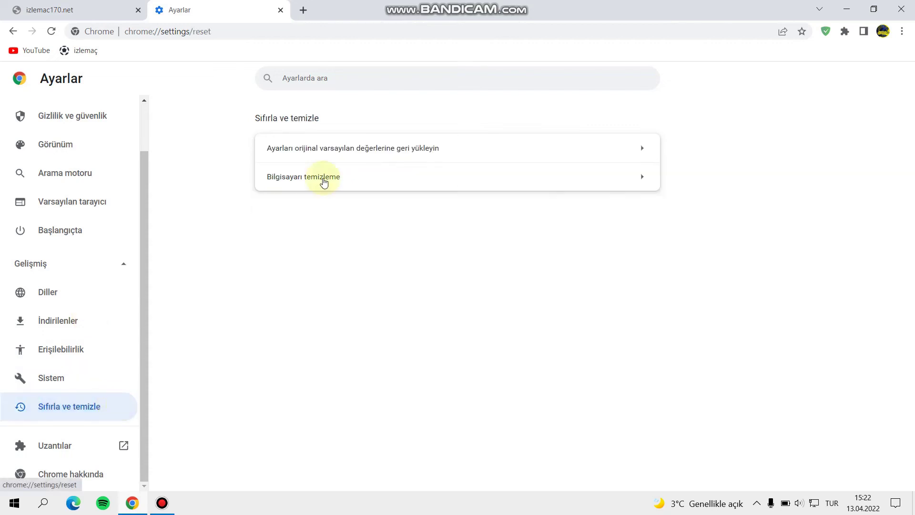
left_click(502, 150)
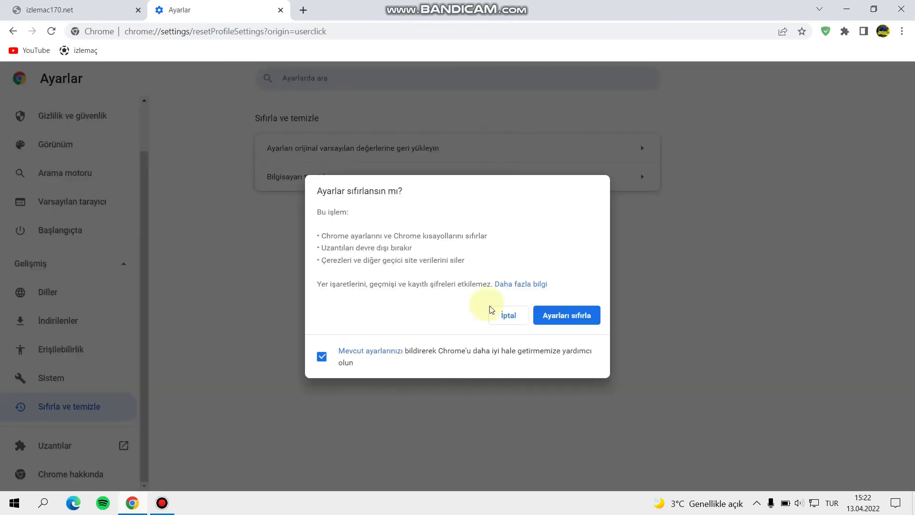
left_click(576, 316)
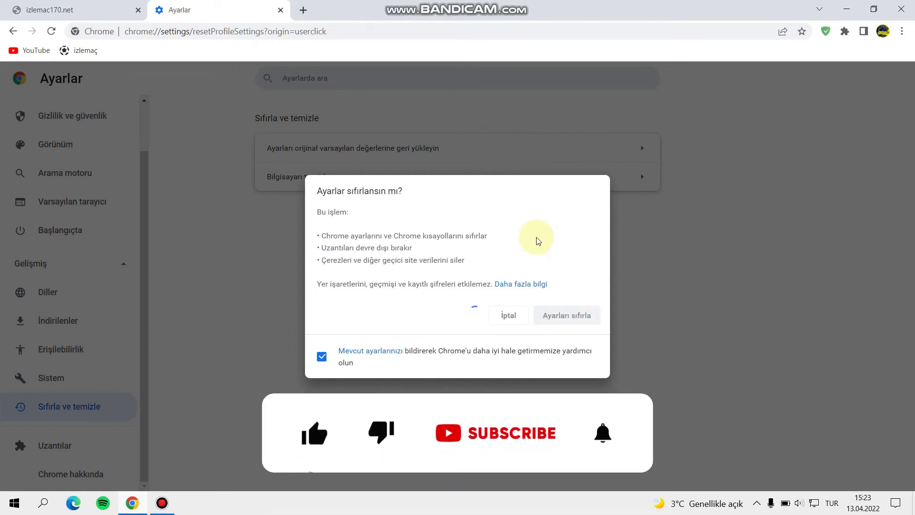
left_click_drag(319, 246, 488, 237)
left_click(488, 237)
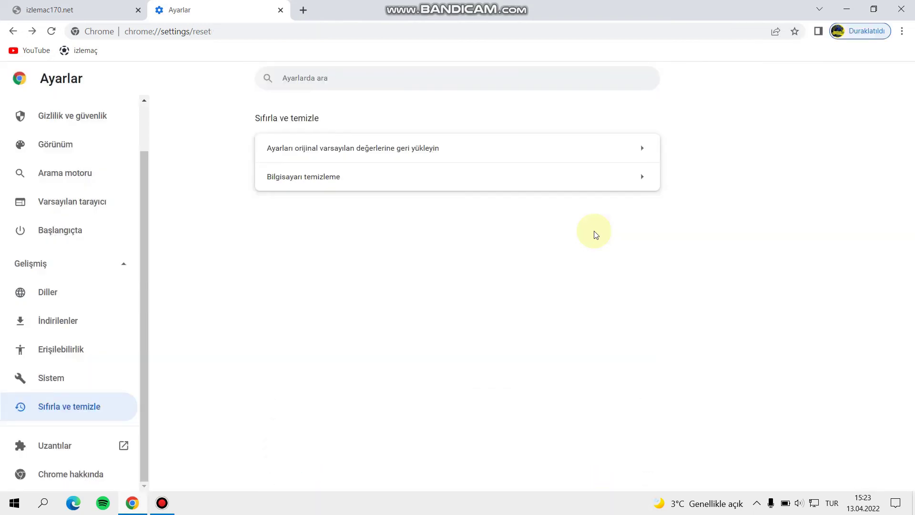
Start a search for harmful software with Chrome's Bilgisayarı temizleme tool
left_click(437, 182)
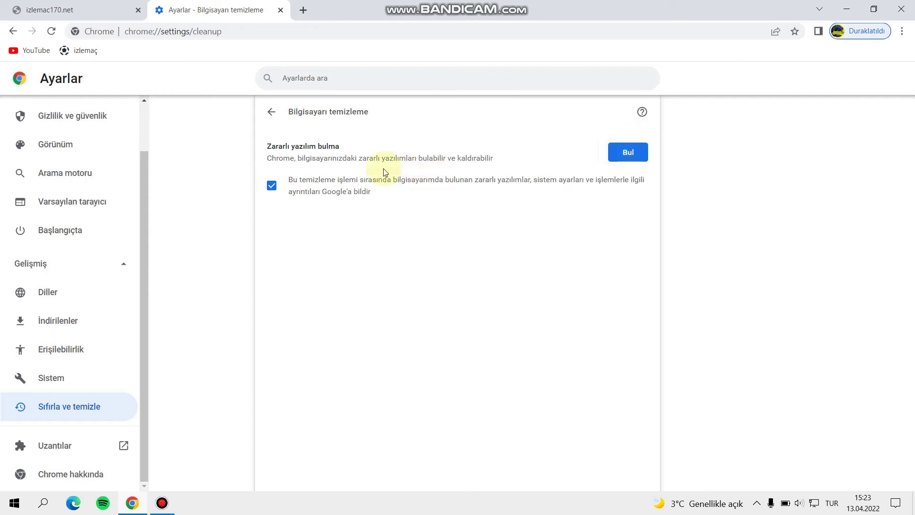
left_click_drag(357, 158, 504, 164)
left_click(506, 164)
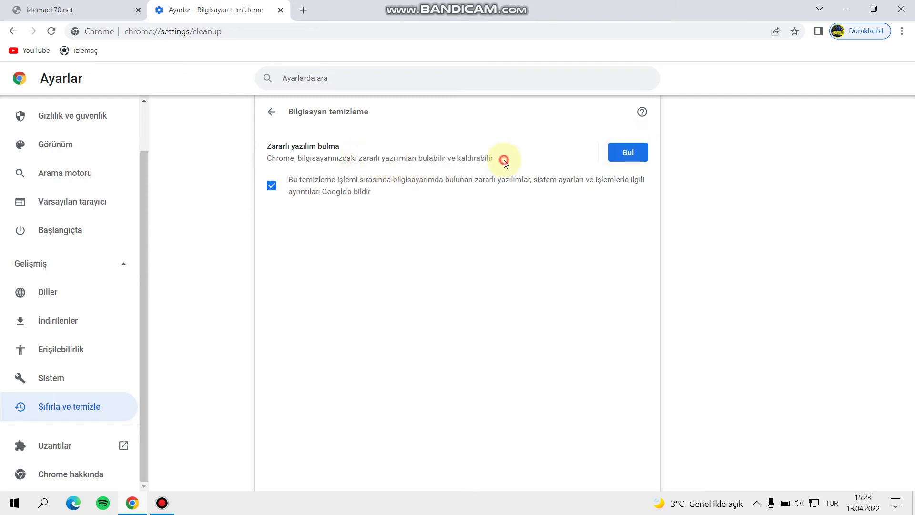
left_click(629, 152)
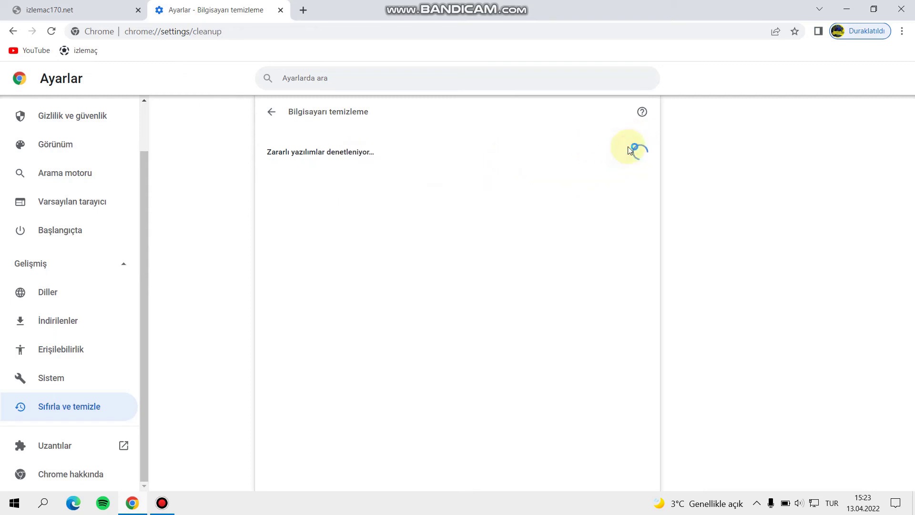